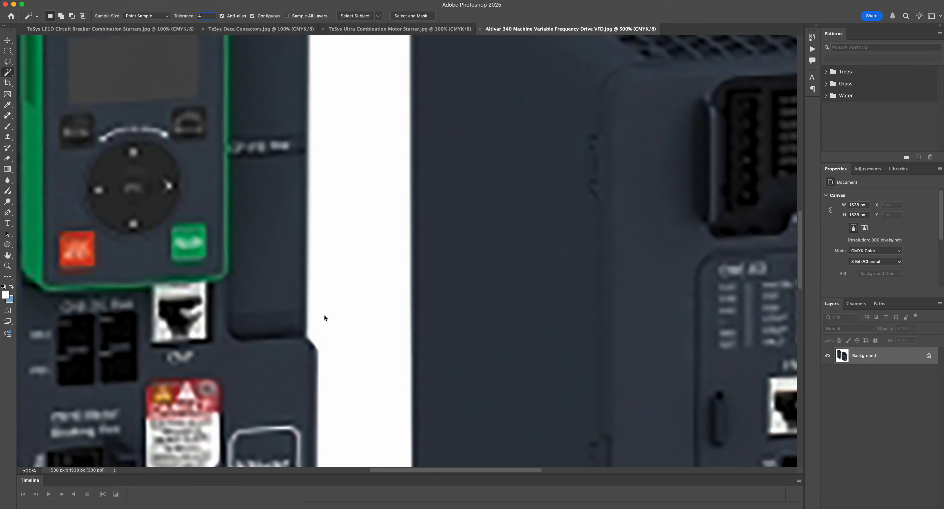
Step: Select the white background around both drives with the Magic Wand at tolerance 4, and invert the selection to the drives
scroll(154, 281, "down", 15)
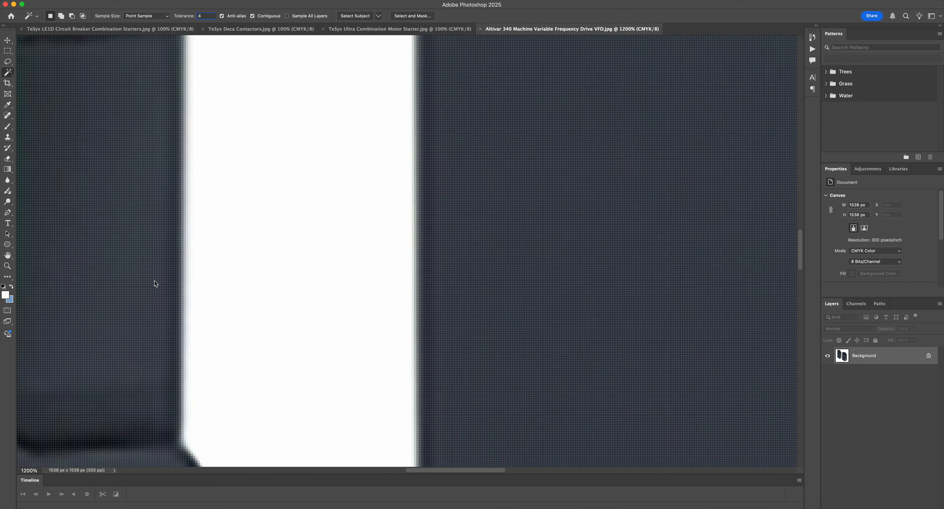
scroll(277, 269, "up", 6)
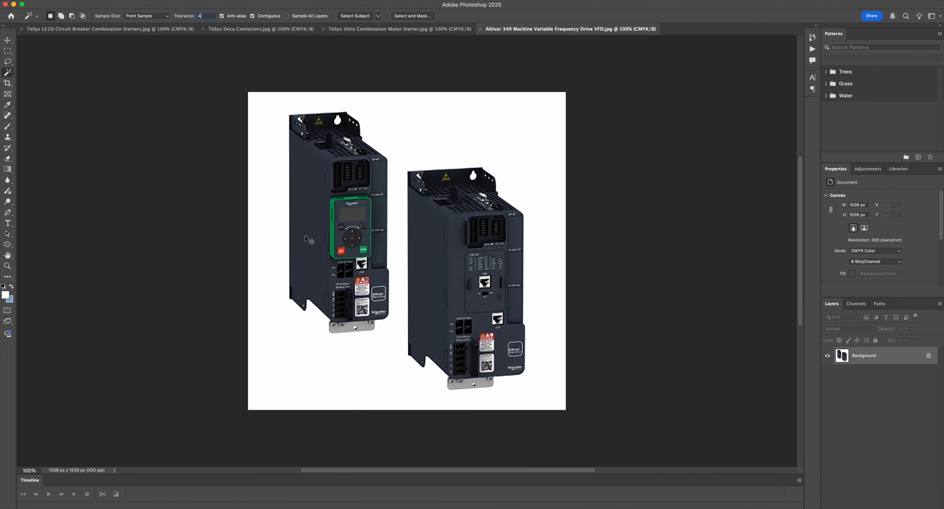
scroll(311, 228, "down", 3)
left_click(418, 120)
left_click(101, 0)
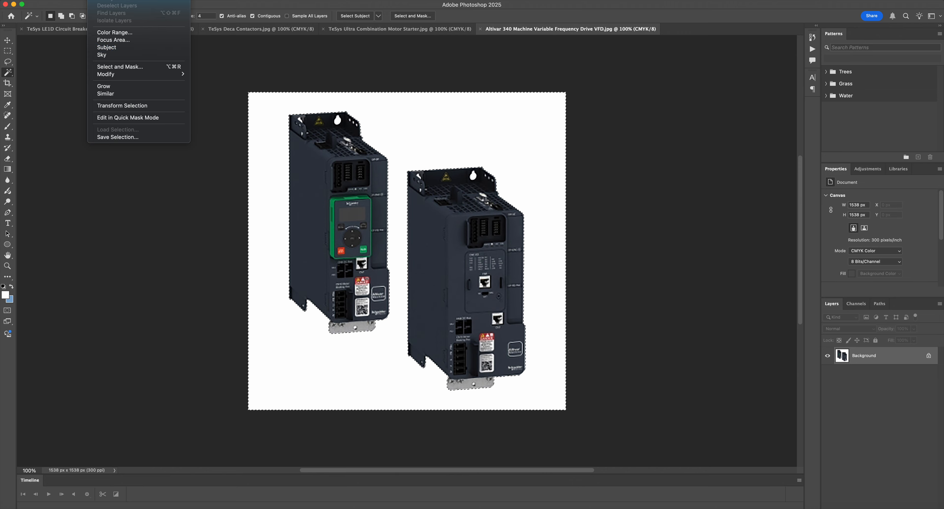
left_click(107, 1)
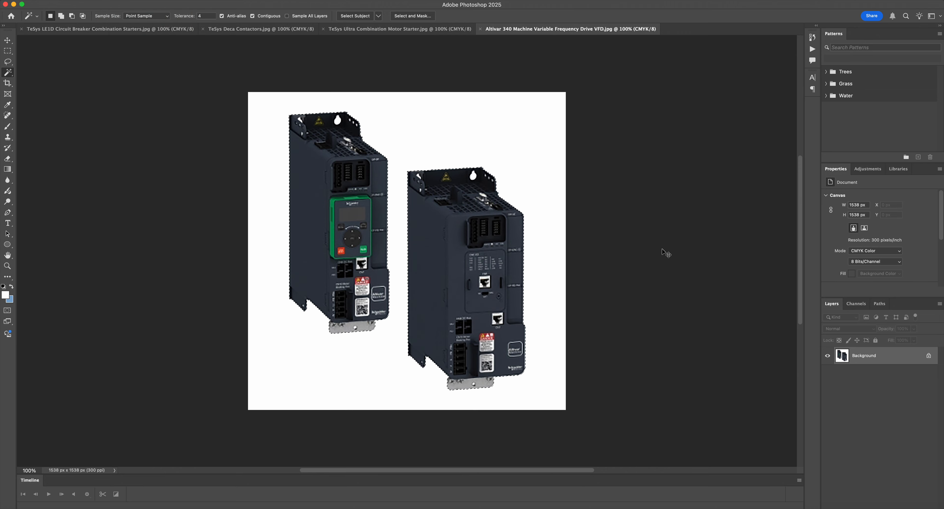
Step: Copy the selected drives to a new layer and toggle layer visibility to check the cutout
key("super+j")
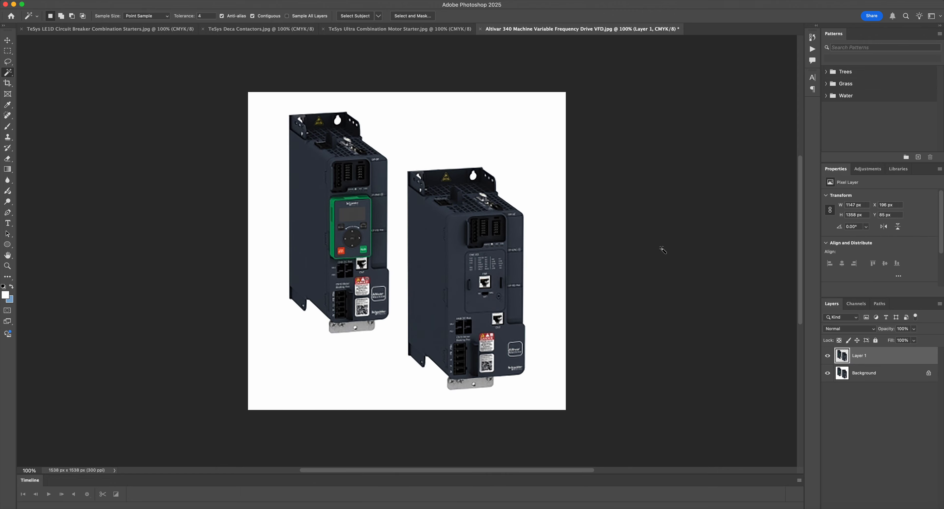
left_click(827, 373)
left_click(827, 356)
left_click(827, 356)
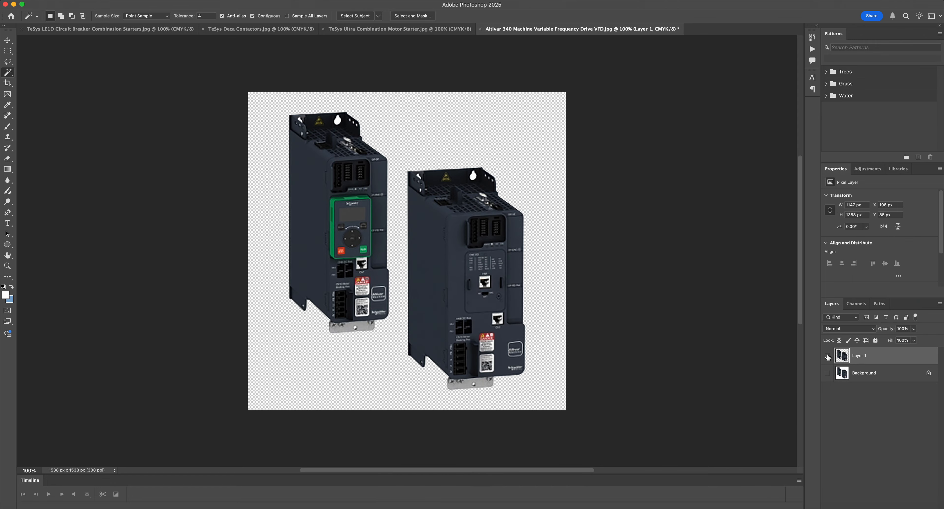
left_click(828, 356)
left_click(827, 356)
left_click(828, 355)
left_click(827, 356)
left_click(828, 374)
Step: Fill the Background layer with the white foreground color and check it with Layer 1 hidden
left_click(861, 375)
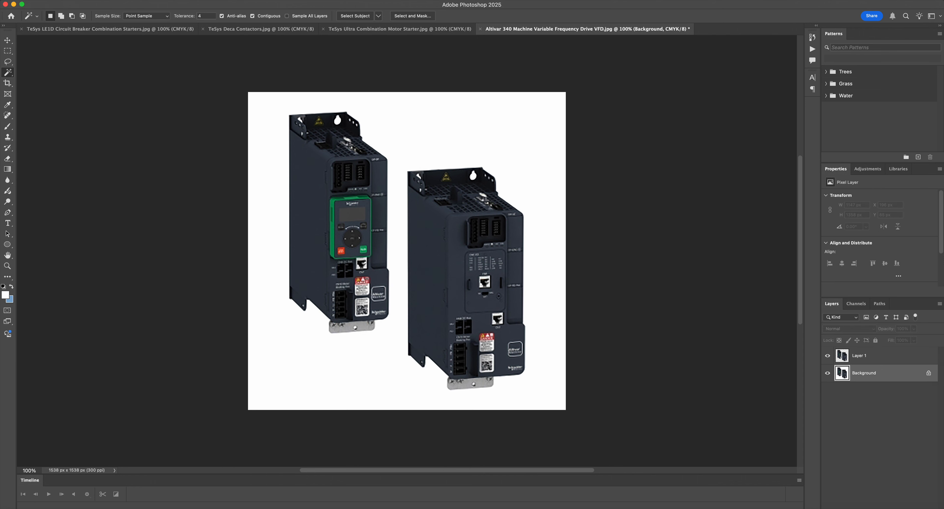
key("alt+BackSpace")
left_click(828, 357)
left_click(828, 356)
Step: Extend the canvas downward to about 1848 px tall with the Crop tool and fill the Background layer with white
left_click(7, 83)
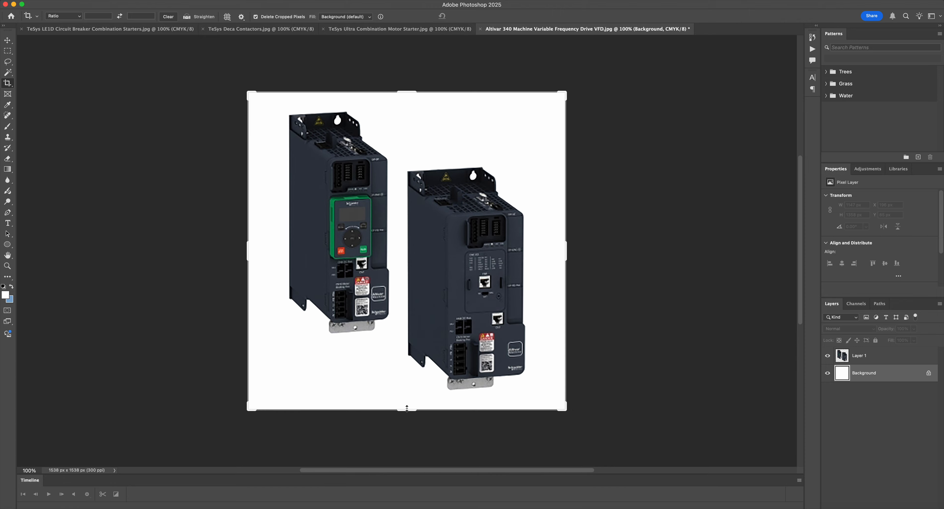
left_click_drag(407, 408, 407, 440)
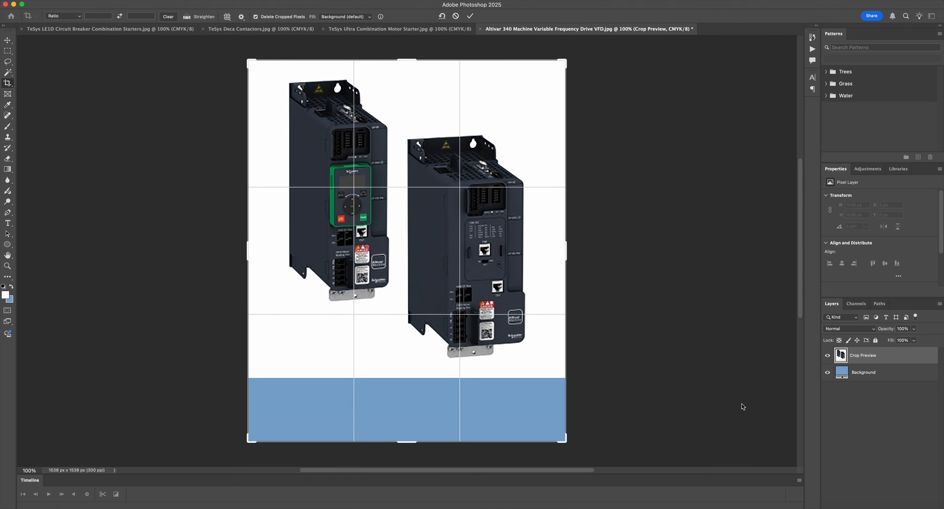
key("Return")
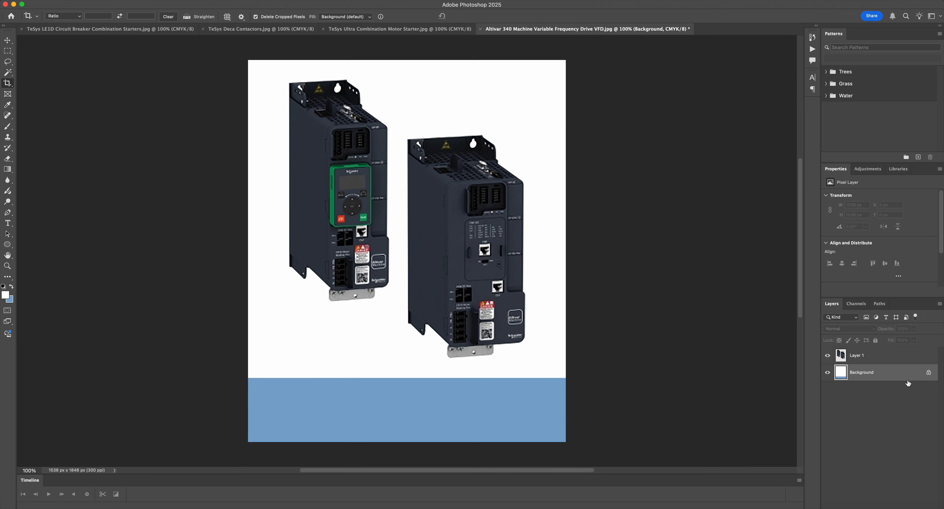
key("alt+BackSpace")
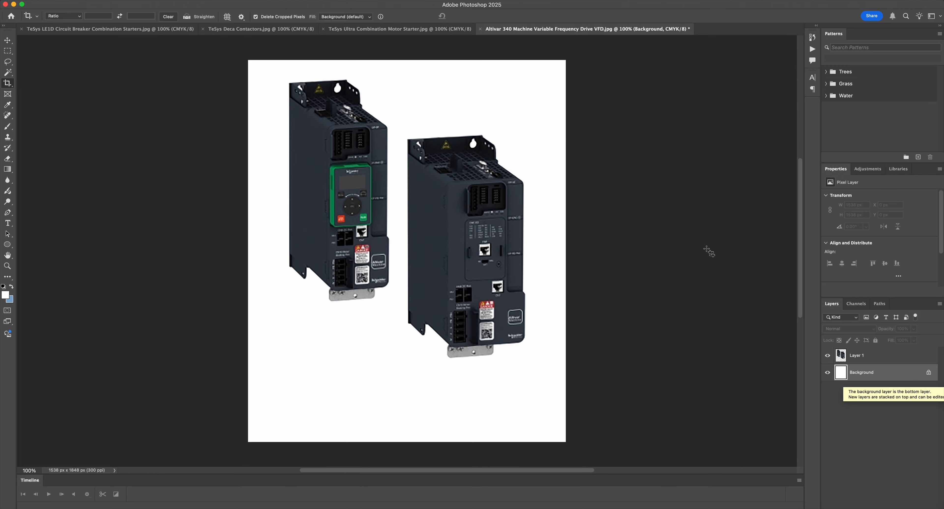
Step: Duplicate Layer 1 within the same document as Layer 1 copy
key("v")
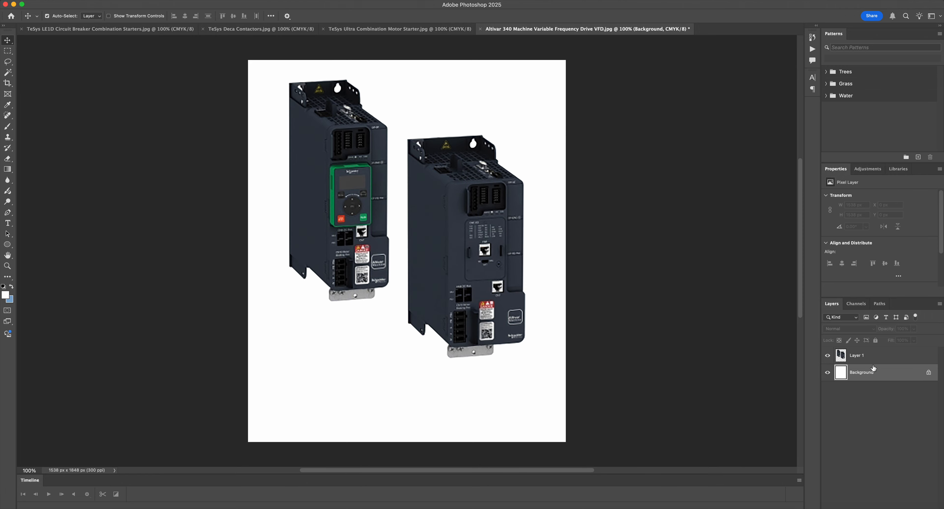
left_click(851, 356)
left_click(827, 356)
left_click(827, 356)
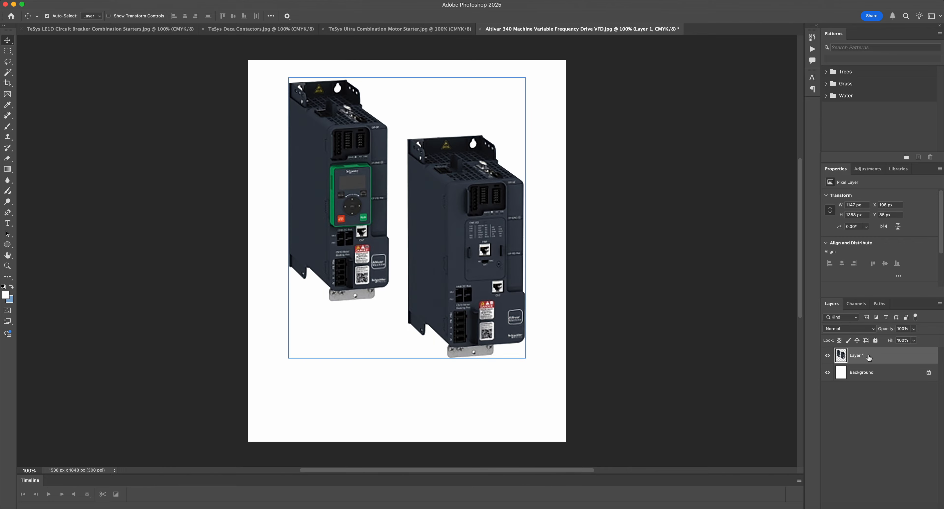
right_click(867, 356)
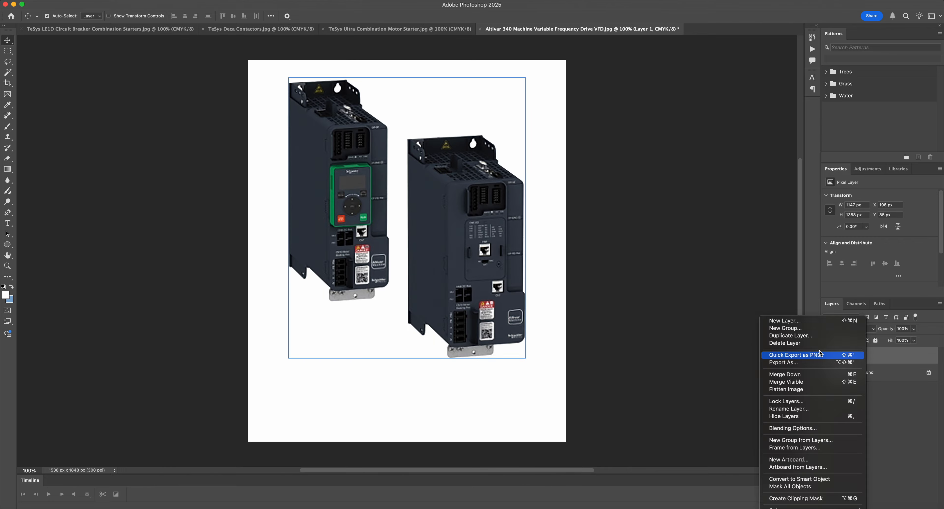
left_click(808, 336)
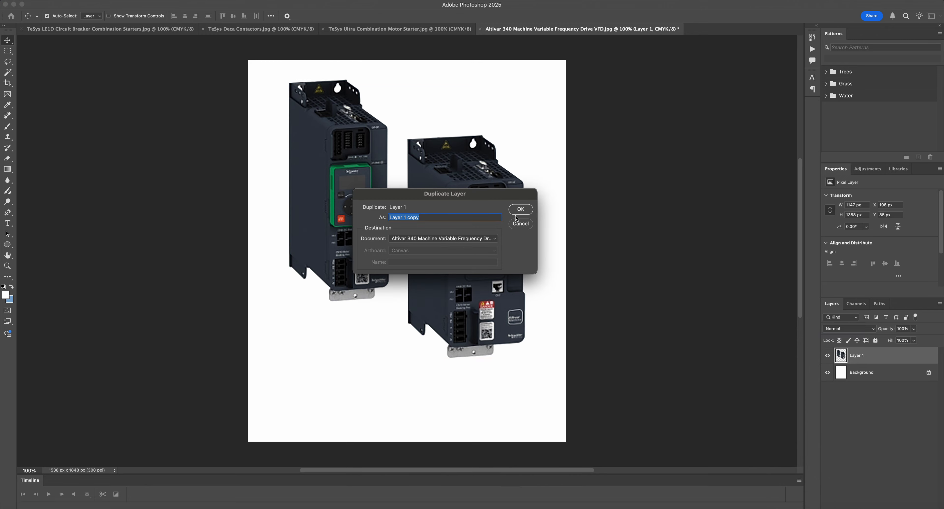
left_click(520, 209)
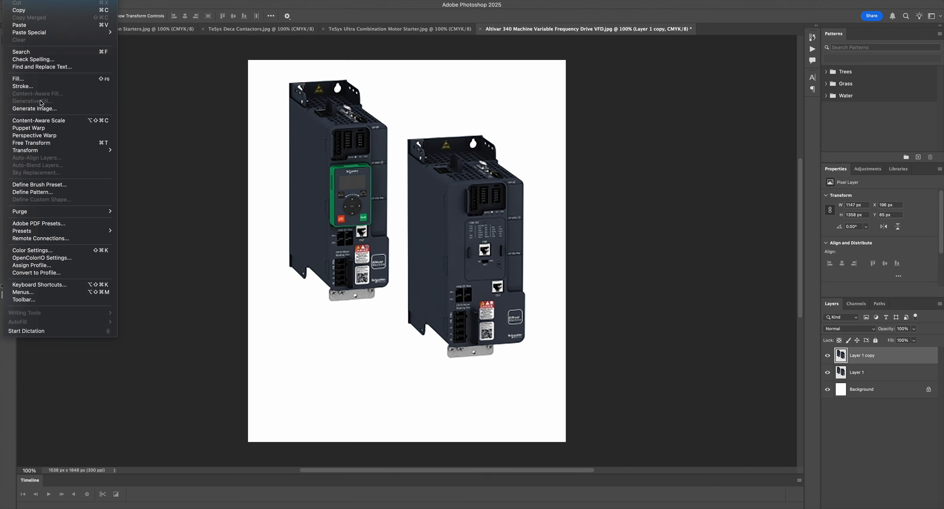
Step: Try flipping Layer 1 copy vertically and moving it down to serve as a reflection
mouse_move(46, 150)
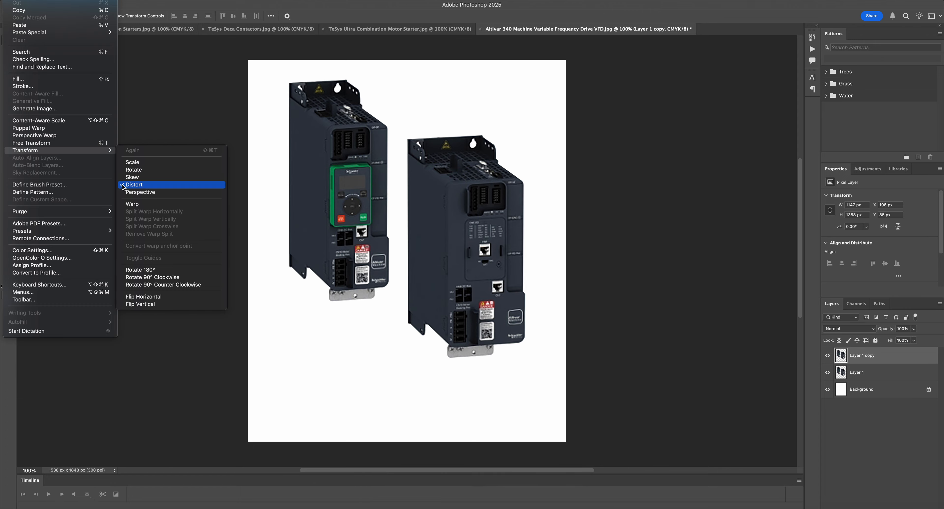
left_click(152, 304)
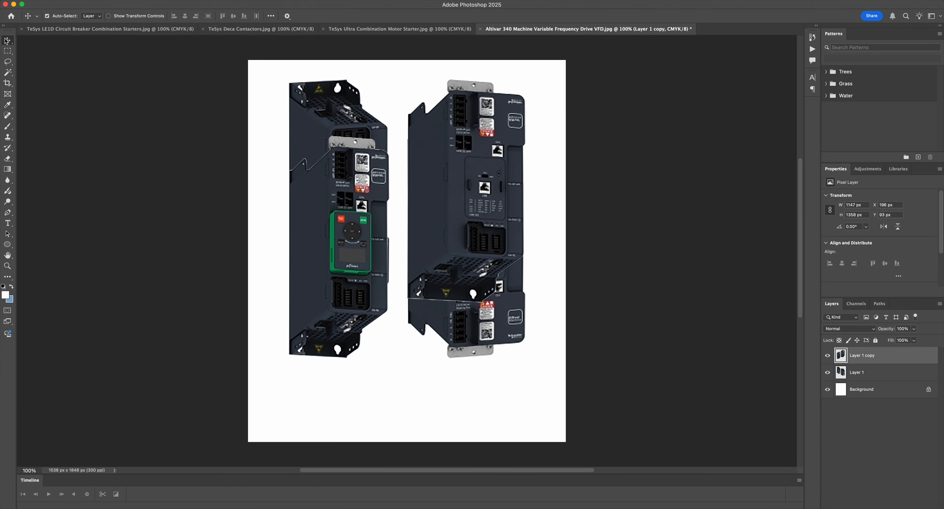
left_click_drag(447, 171, 464, 202)
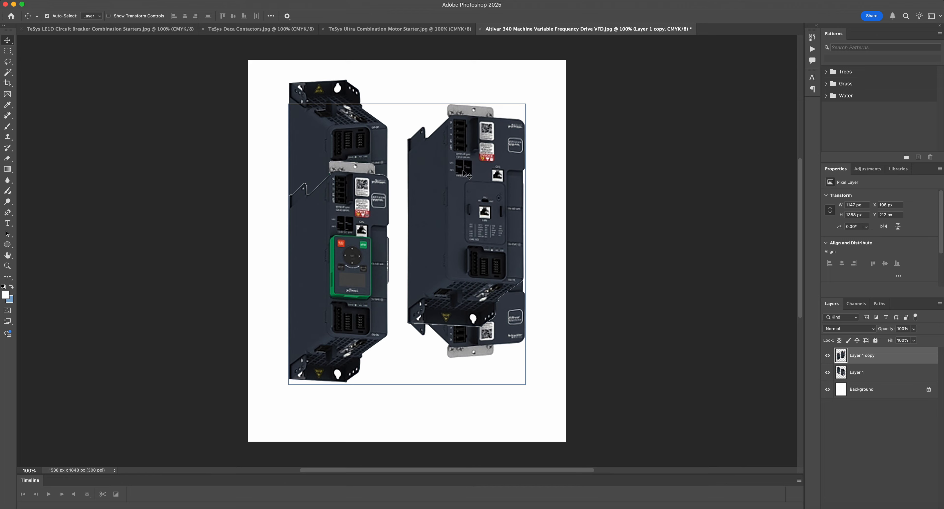
left_click_drag(464, 173, 429, 204)
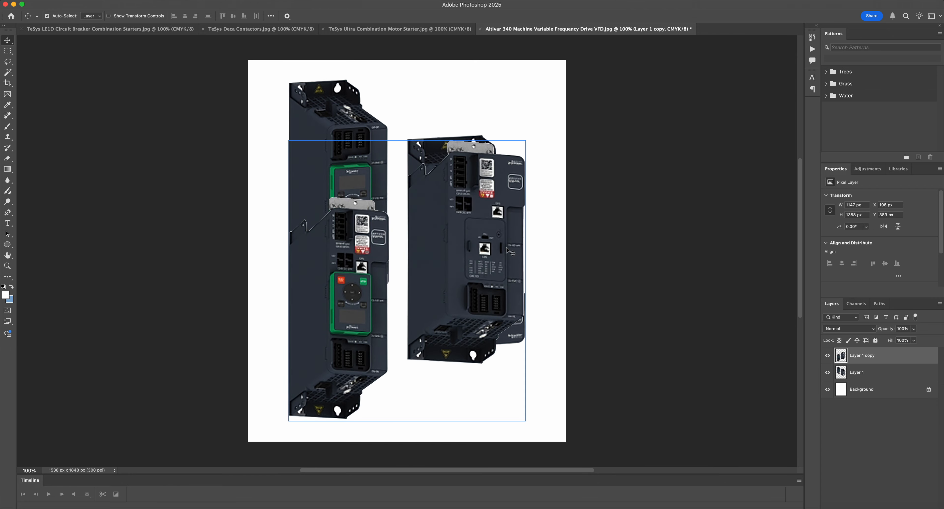
key("super+z")
key("super+z")
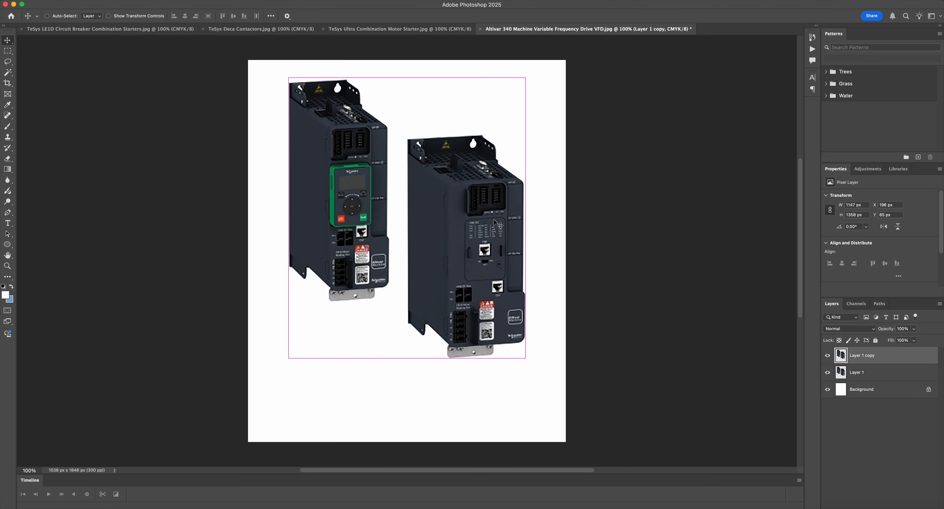
Step: Move the unflipped Layer 1 copy straight down to a Y of about 833 px and place it beneath Layer 1
left_click_drag(481, 204, 480, 362)
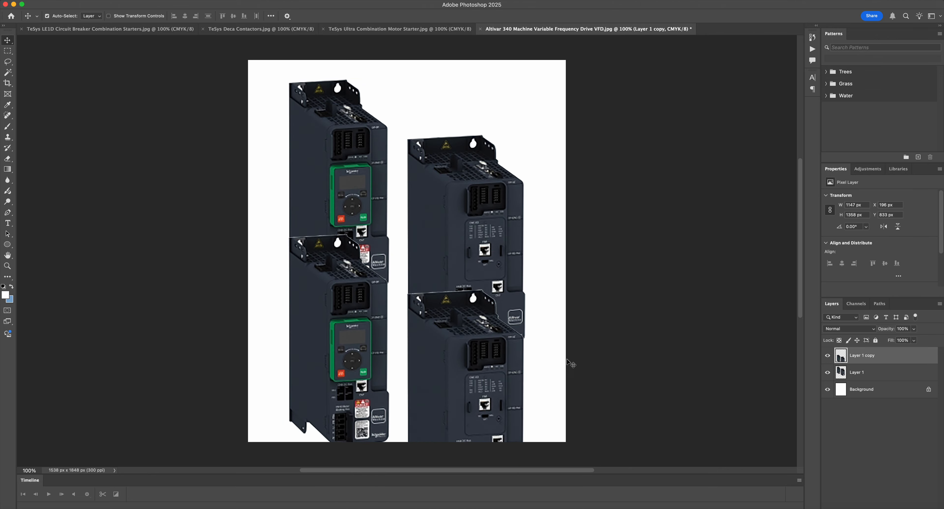
left_click(874, 372)
left_click_drag(874, 372, 880, 352)
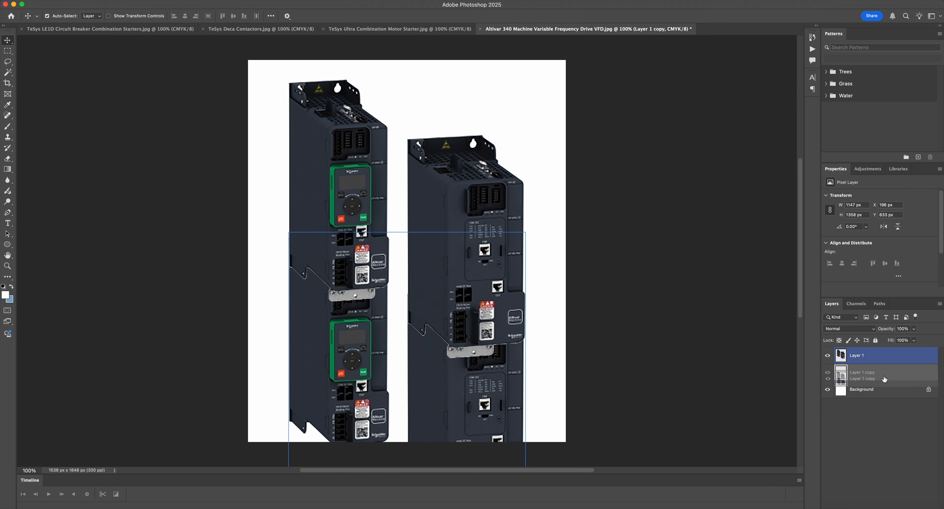
Step: Lower the opacity of Layer 1 copy to 7% to make a faint reflection
left_click(913, 340)
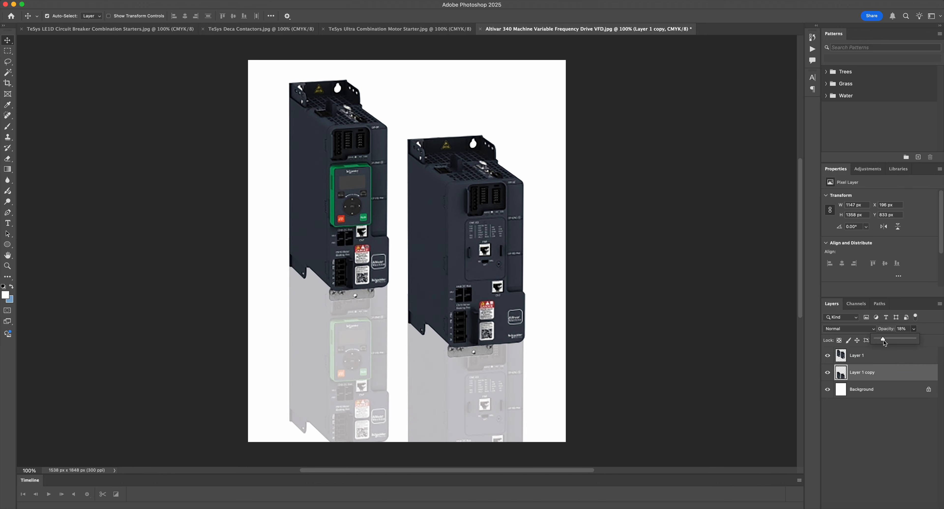
left_click_drag(881, 341, 880, 341)
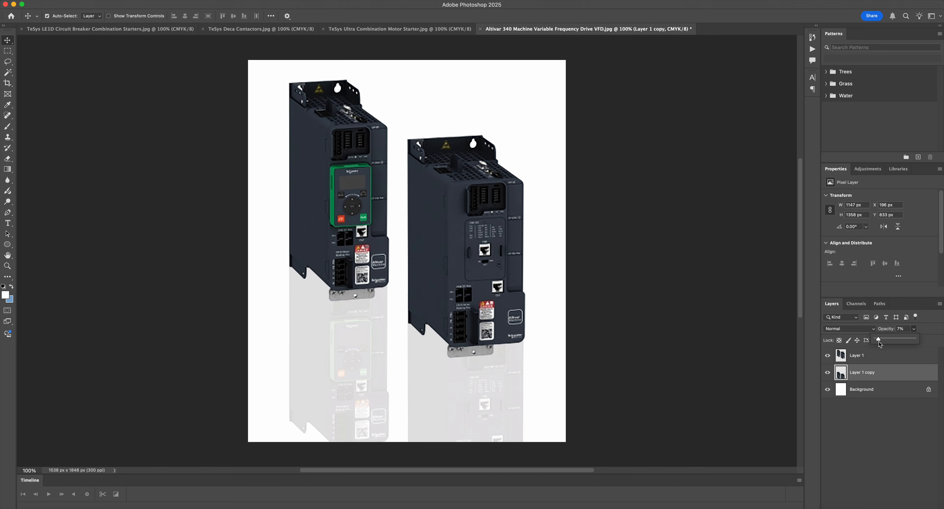
scroll(655, 356, "down", 1)
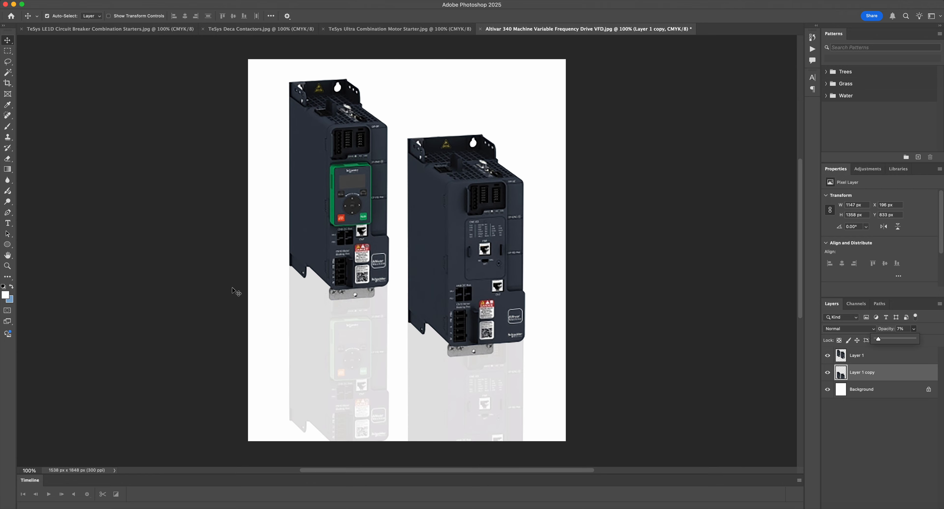
left_click_drag(356, 362, 353, 331)
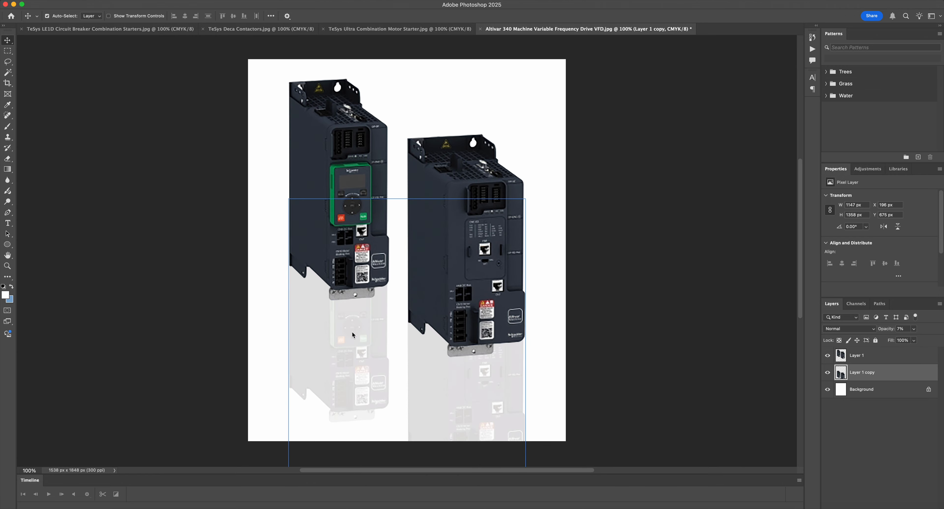
key("super+z")
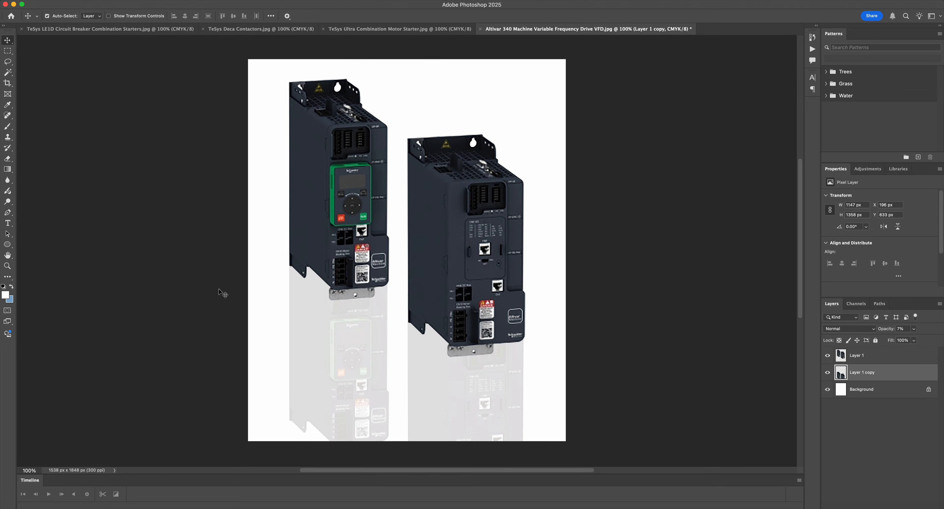
Step: Erase the lower end of the reflection under both drives with the Eraser, first at 20% and then at 100% opacity
left_click(7, 159)
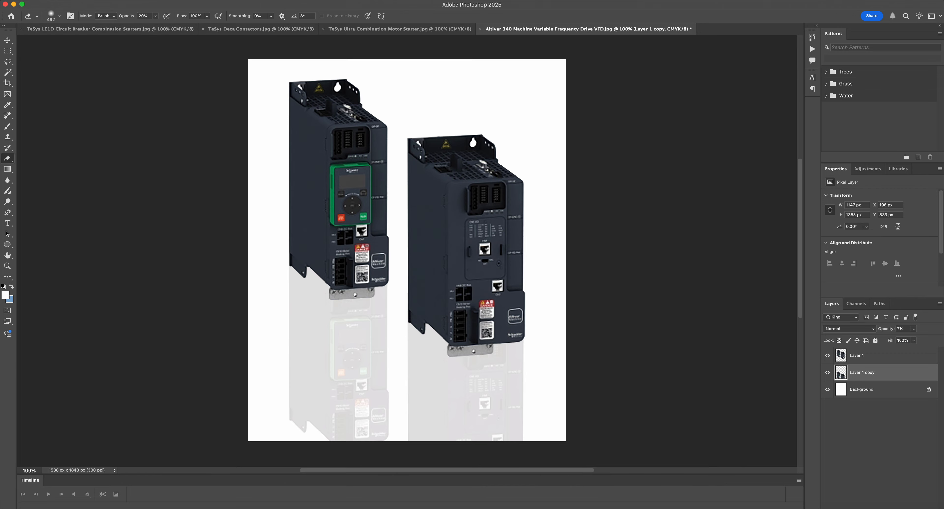
mouse_move(491, 413)
left_mouse_down()
mouse_move(319, 407)
mouse_move(410, 428)
left_mouse_up()
key("0")
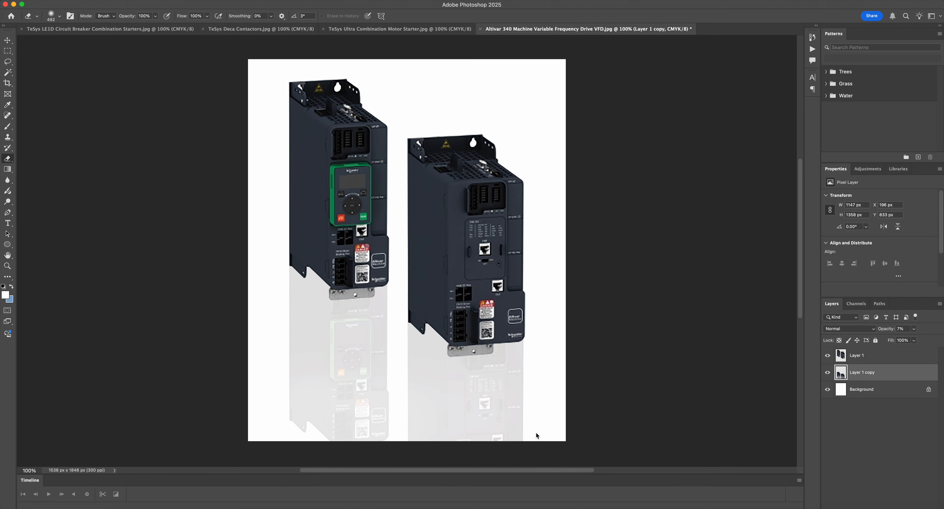
mouse_move(517, 428)
left_mouse_down()
mouse_move(400, 407)
mouse_move(269, 405)
left_mouse_up()
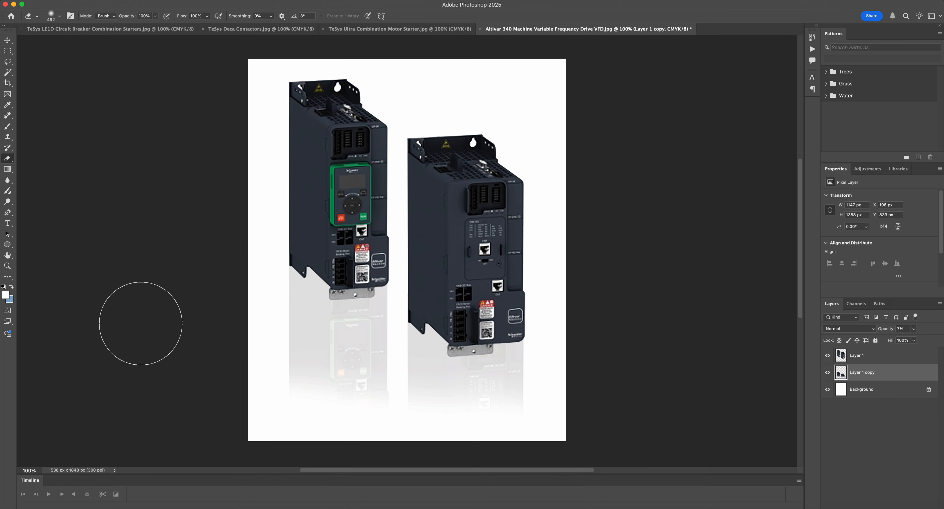
left_click_drag(342, 367, 341, 241)
key("super+z")
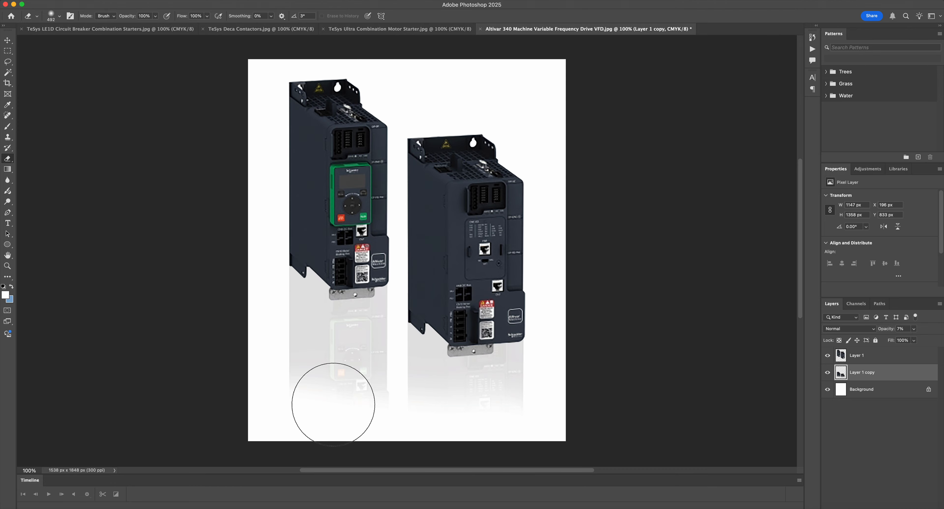
Step: Soften the fade of the reflection with wide Eraser strokes at 30% opacity across both drives
key("3")
mouse_move(239, 374)
left_mouse_down()
mouse_move(302, 369)
mouse_move(391, 410)
mouse_move(311, 386)
mouse_move(243, 345)
mouse_move(457, 402)
mouse_move(284, 369)
mouse_move(538, 404)
left_mouse_up()
left_click_drag(288, 378, 582, 436)
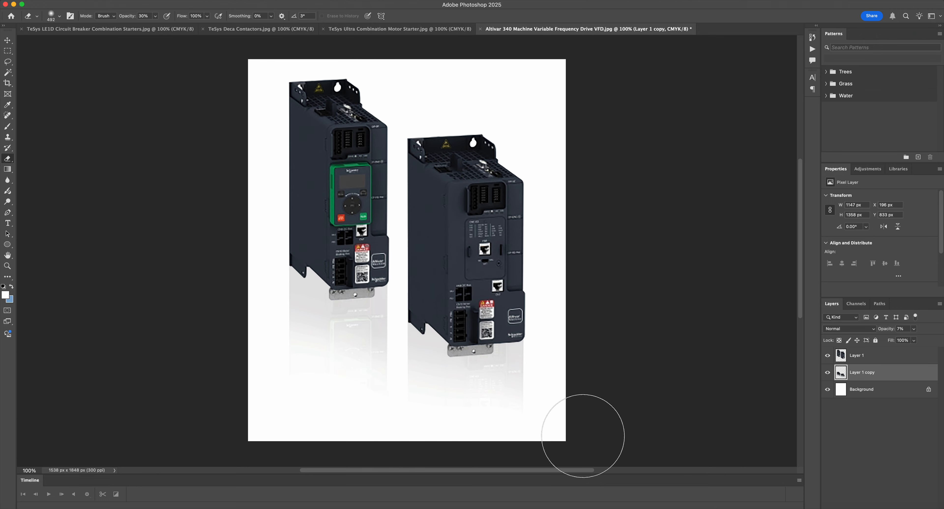
Step: Add a Drop Shadow to Layer 1 and shift it beneath the drives to a 79° angle and 39 px distance
left_click(12, 54)
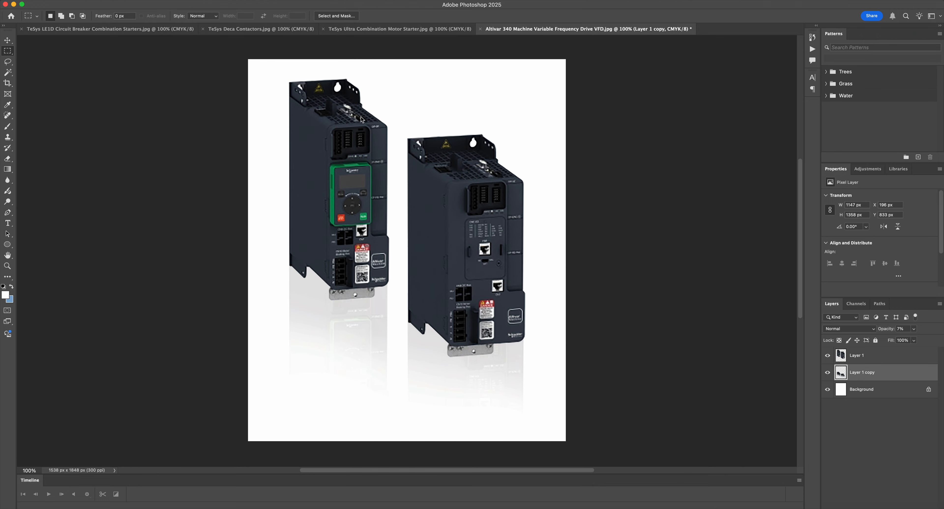
left_click(888, 359)
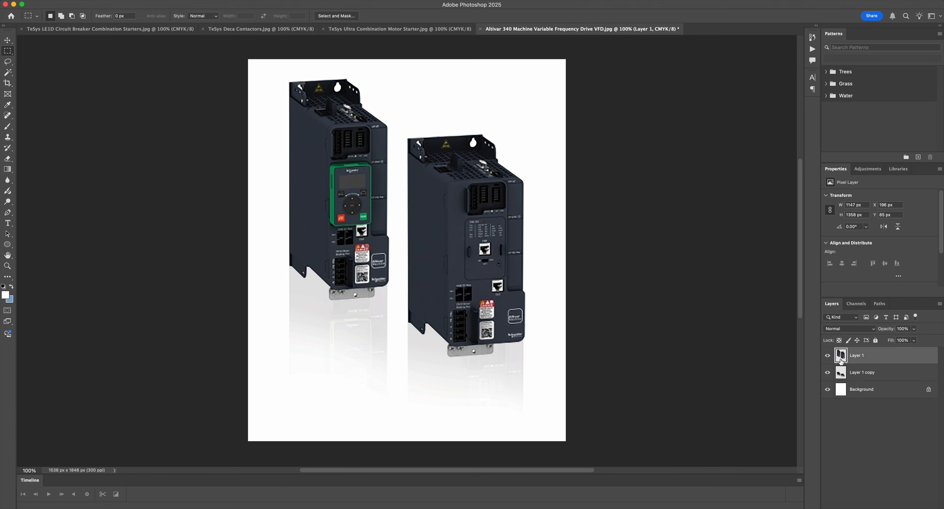
left_click(829, 356)
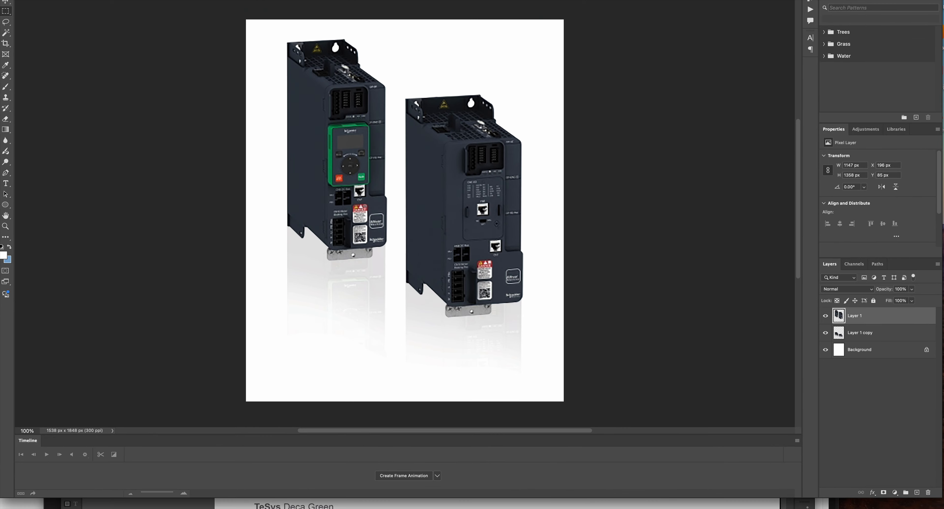
left_click(872, 493)
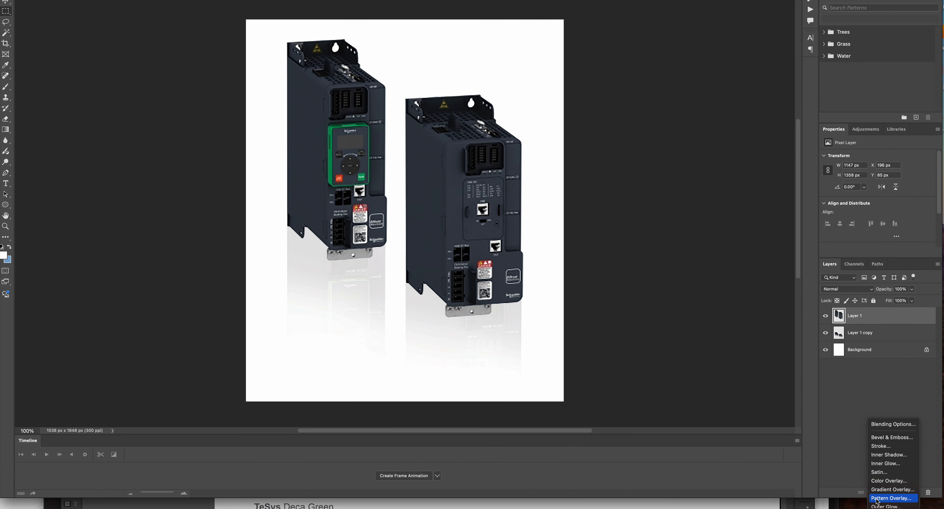
left_click(893, 508)
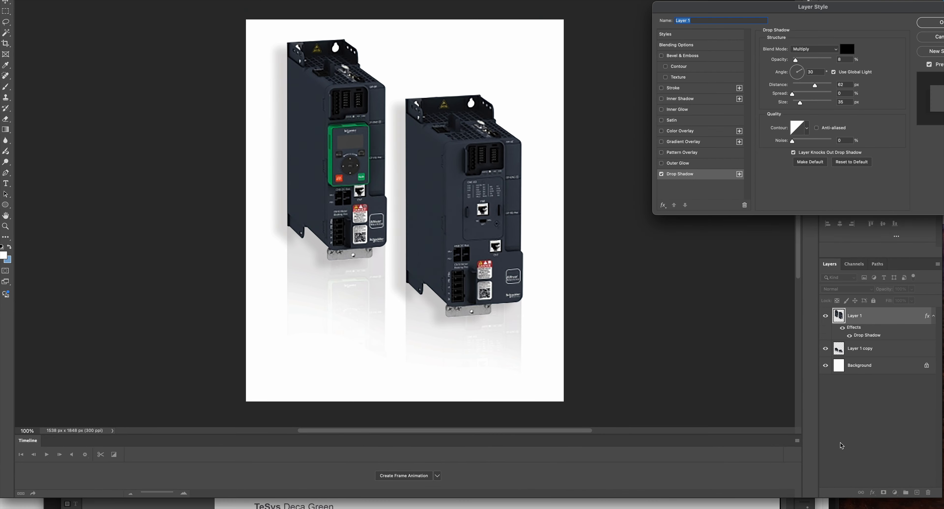
mouse_move(350, 264)
left_mouse_down()
mouse_move(407, 319)
mouse_move(312, 266)
mouse_move(337, 251)
mouse_move(352, 268)
mouse_move(345, 301)
mouse_move(357, 272)
left_mouse_up()
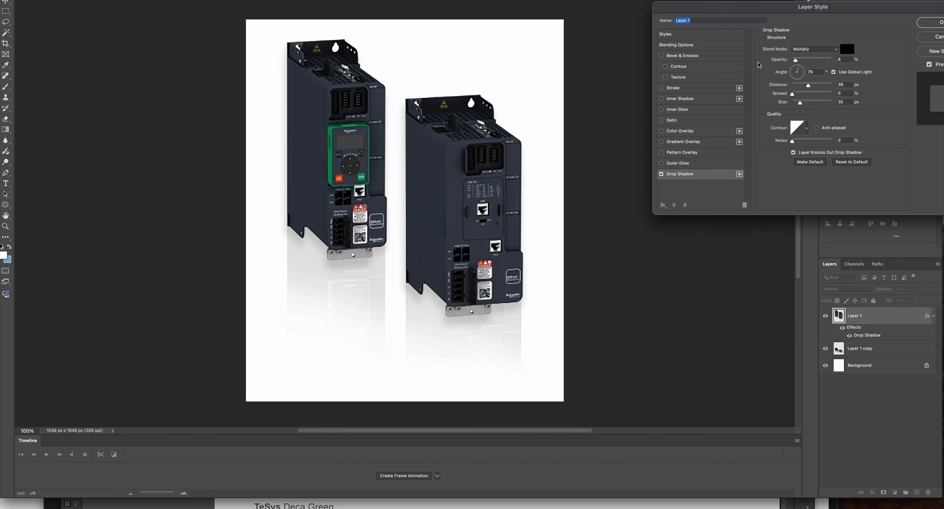
Step: Compare the drives with and without the drop shadow, then try its opacity at 100% and undo that change
left_click(662, 174)
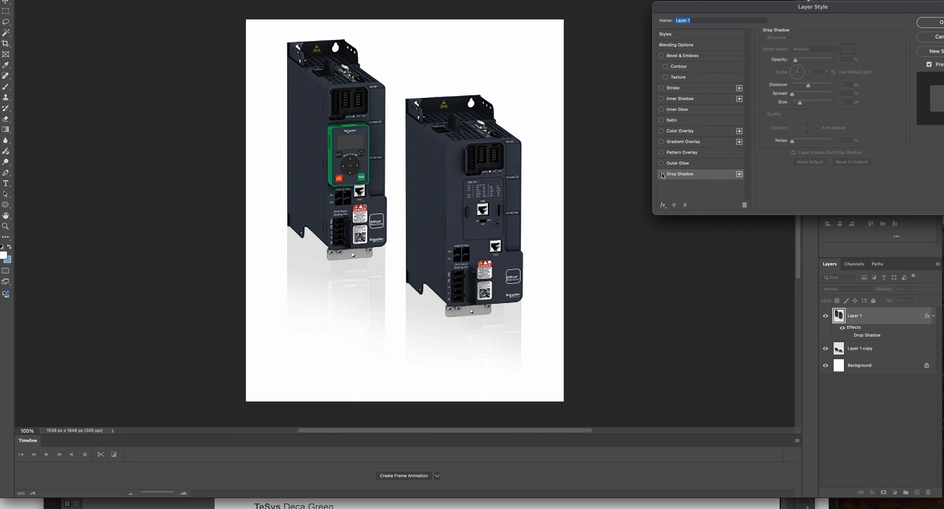
left_click(661, 174)
left_click(661, 174)
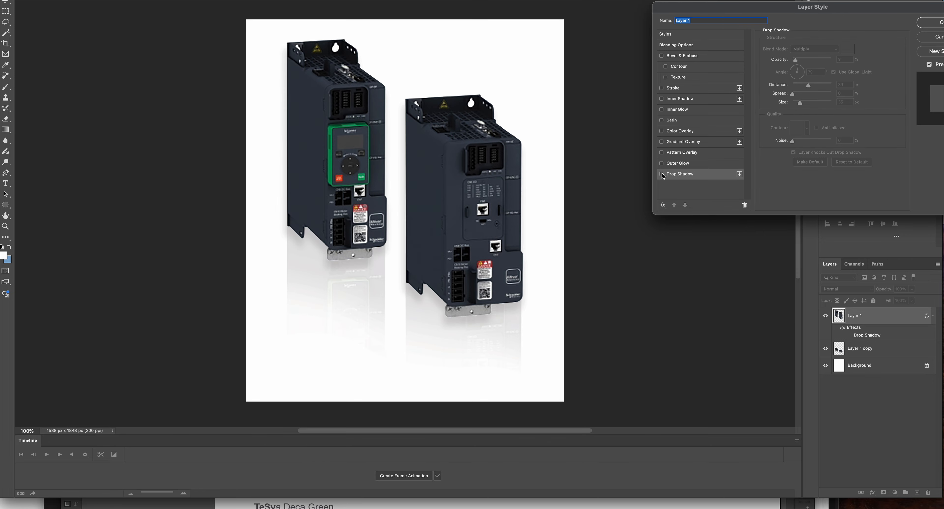
left_click(662, 174)
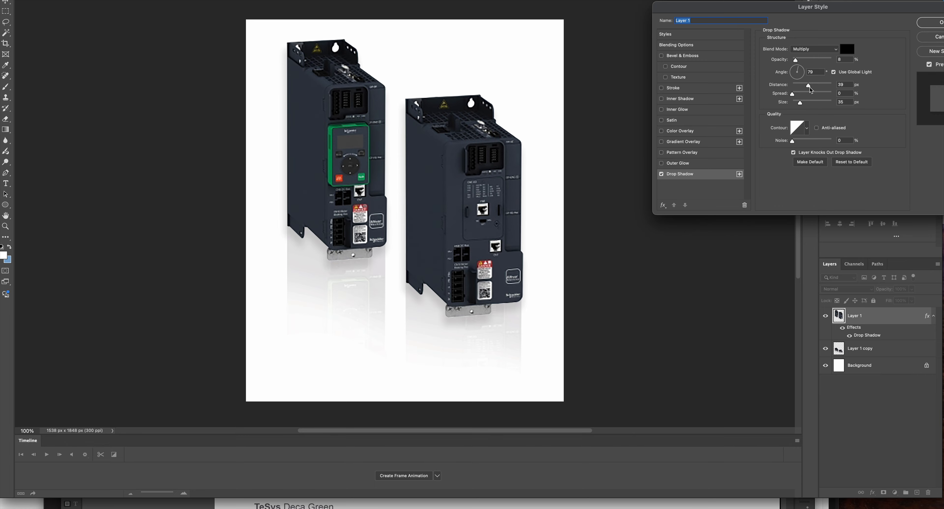
left_click_drag(799, 61, 864, 61)
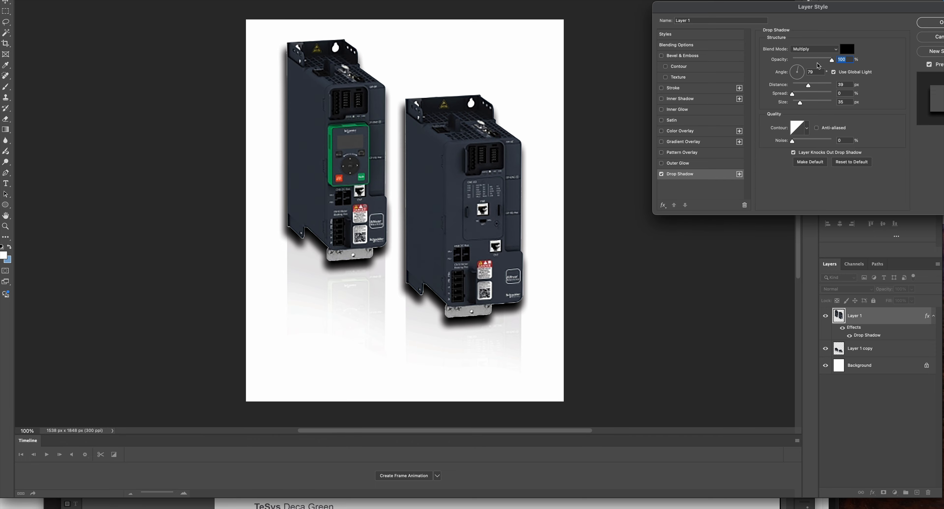
key("super+z")
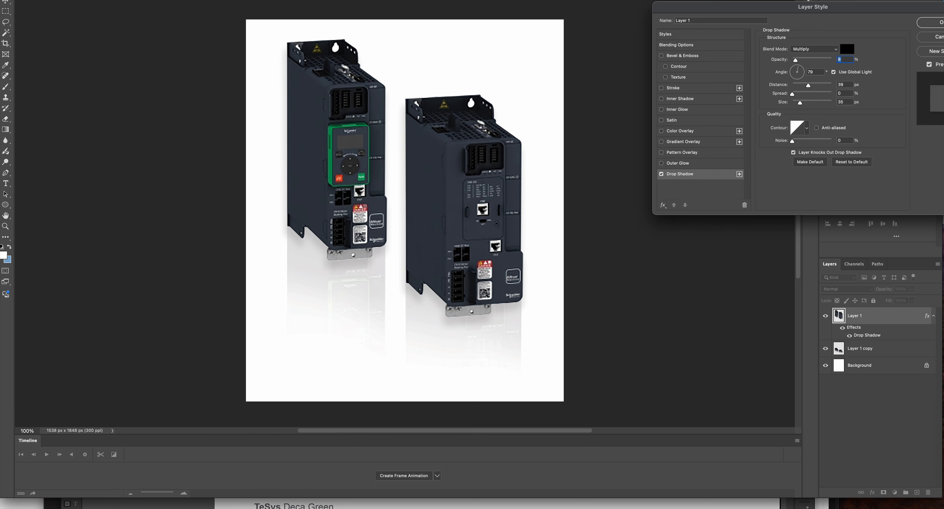
Step: Apply the Drop Shadow settings to Layer 1 and check the whole composition at a reduced size
key("Return")
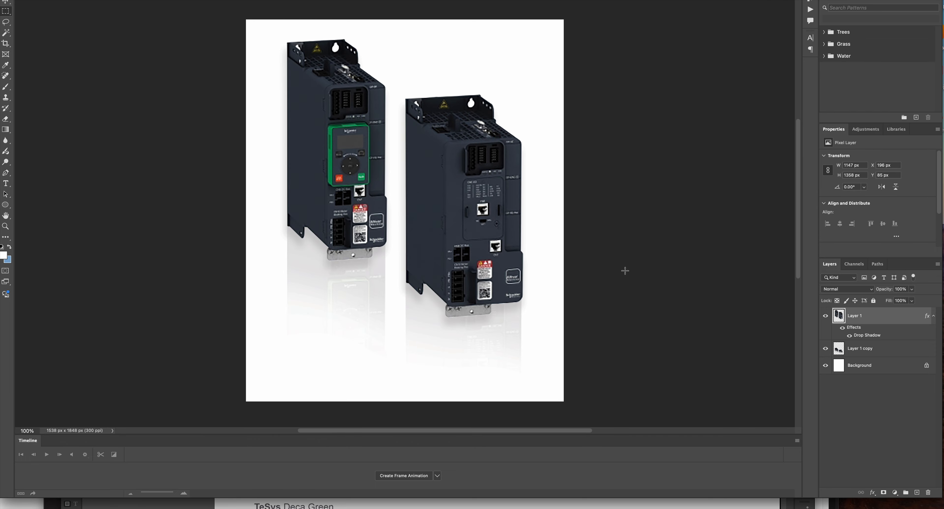
key("super+minus")
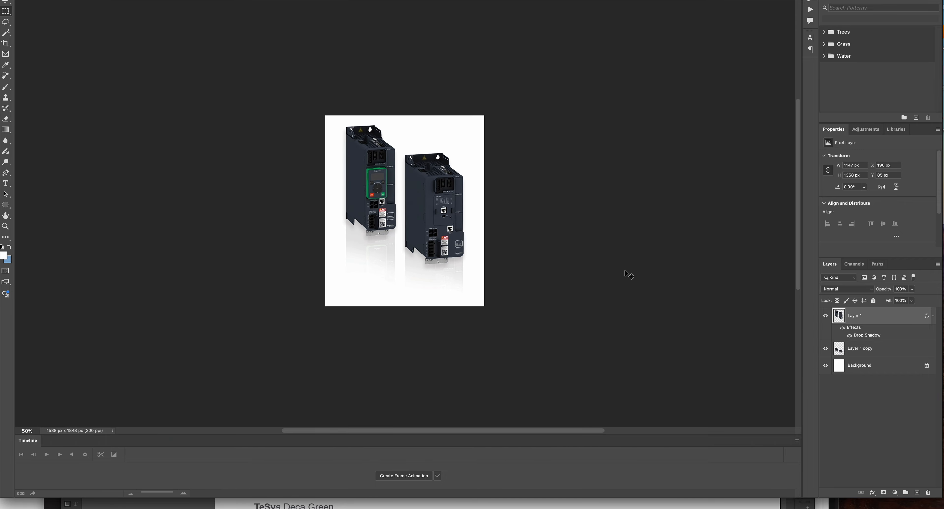
key("super+minus")
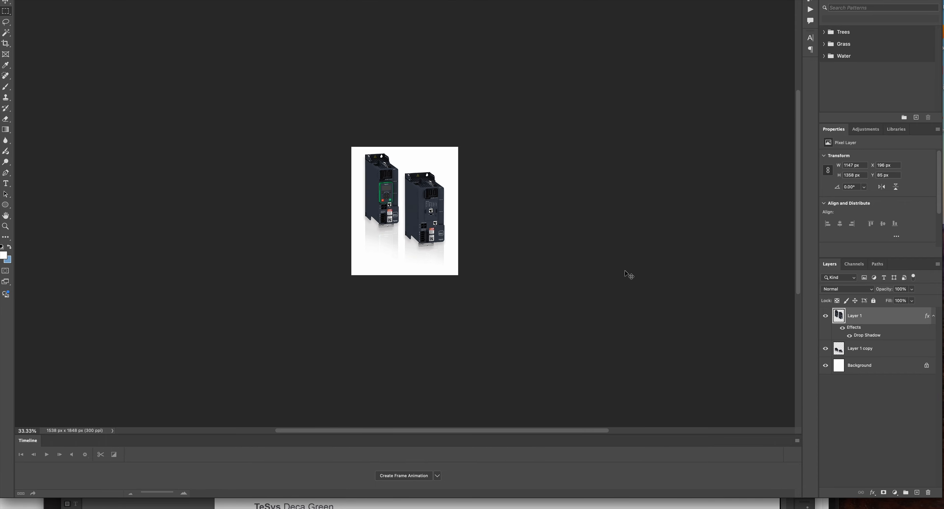